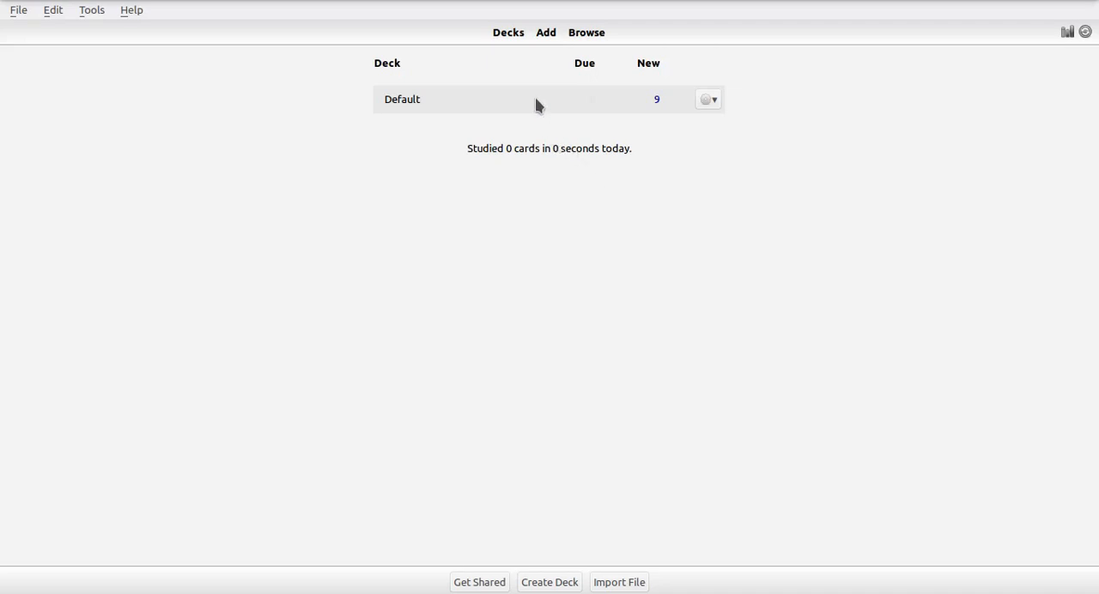
Open the card browser and list only the cards of the "Image Q/A - 2.0" note type
{"action": "left_click", "coordinate": [588, 34]}
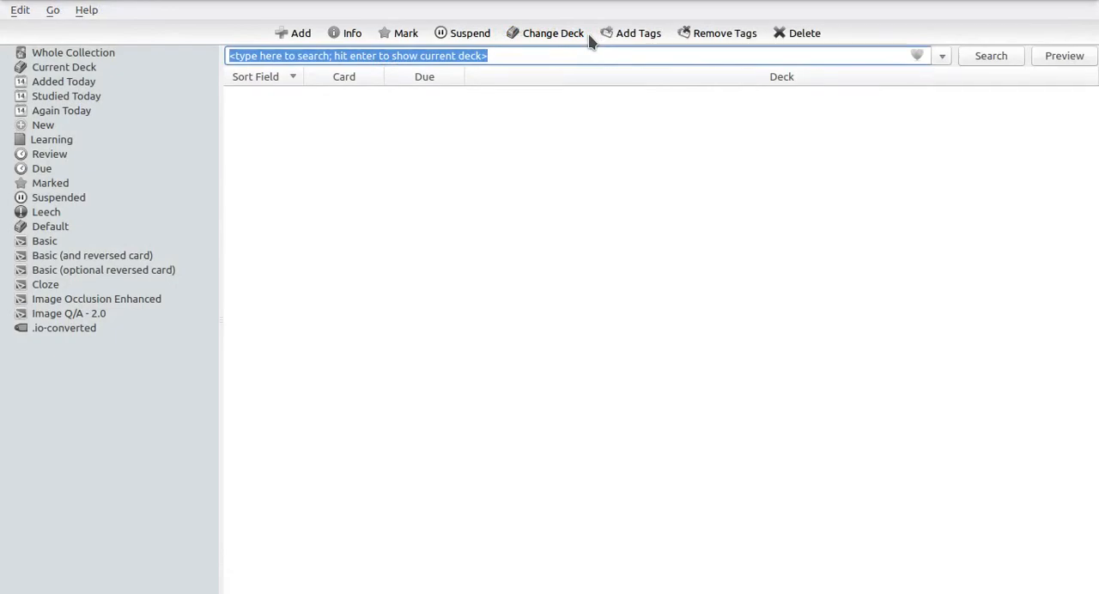
{"action": "left_click", "coordinate": [991, 61]}
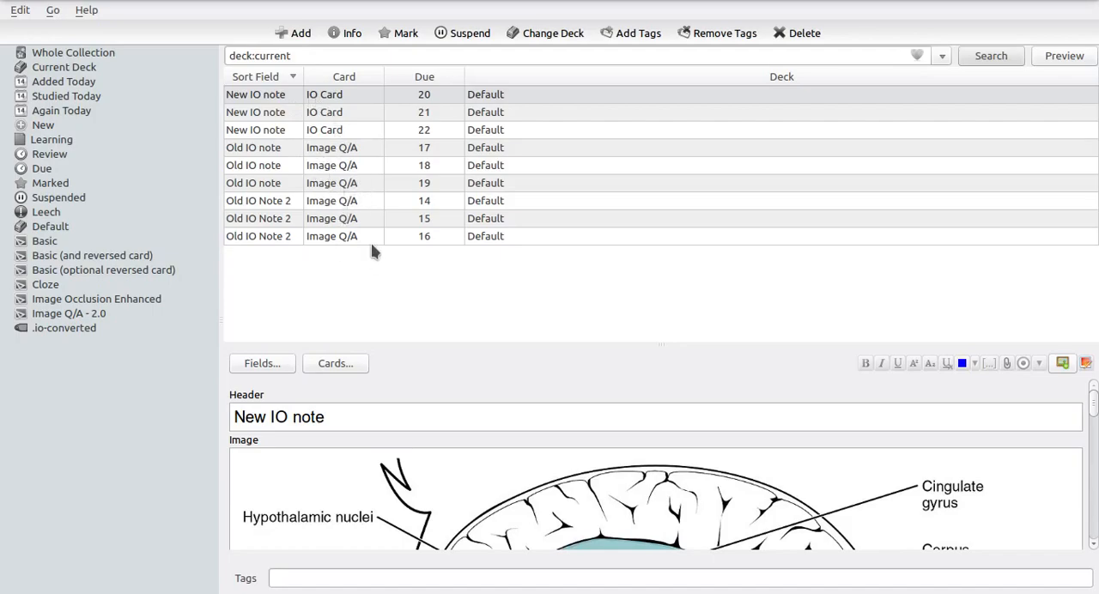
{"action": "left_click", "coordinate": [64, 315]}
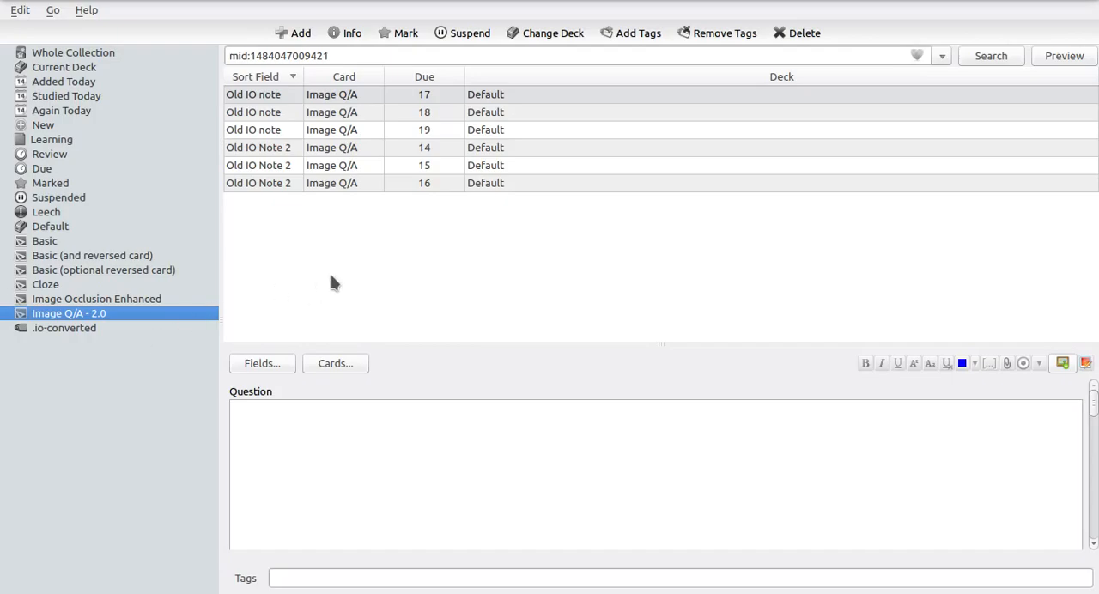
Select all listed Image Q/A cards and open the note type change for them
{"action": "left_click", "coordinate": [351, 98]}
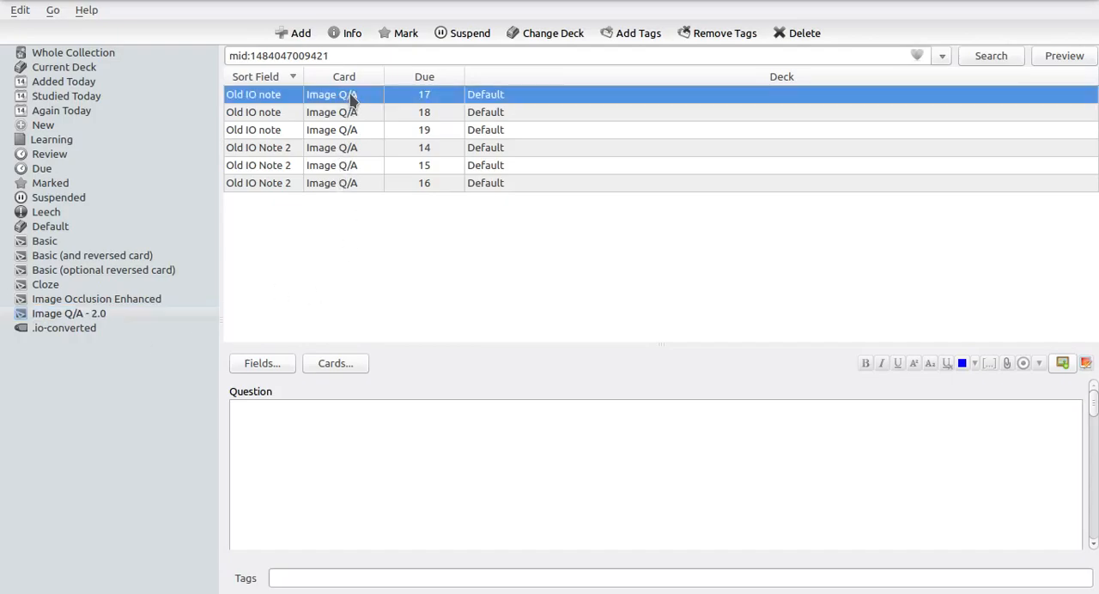
{"action": "left_click", "coordinate": [284, 183], "text": "shift"}
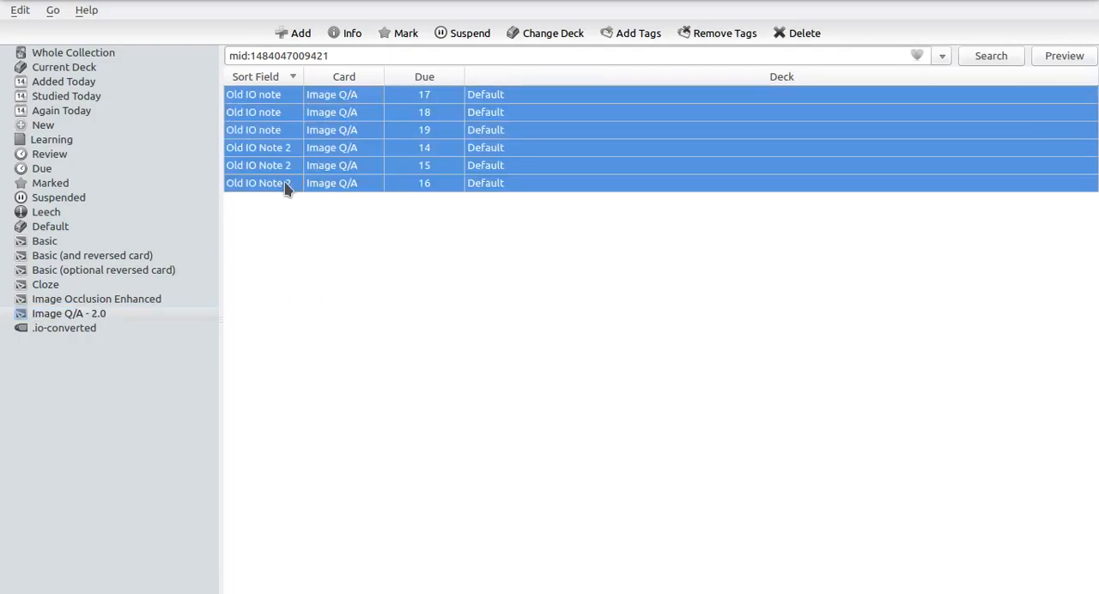
{"action": "left_click", "coordinate": [20, 12]}
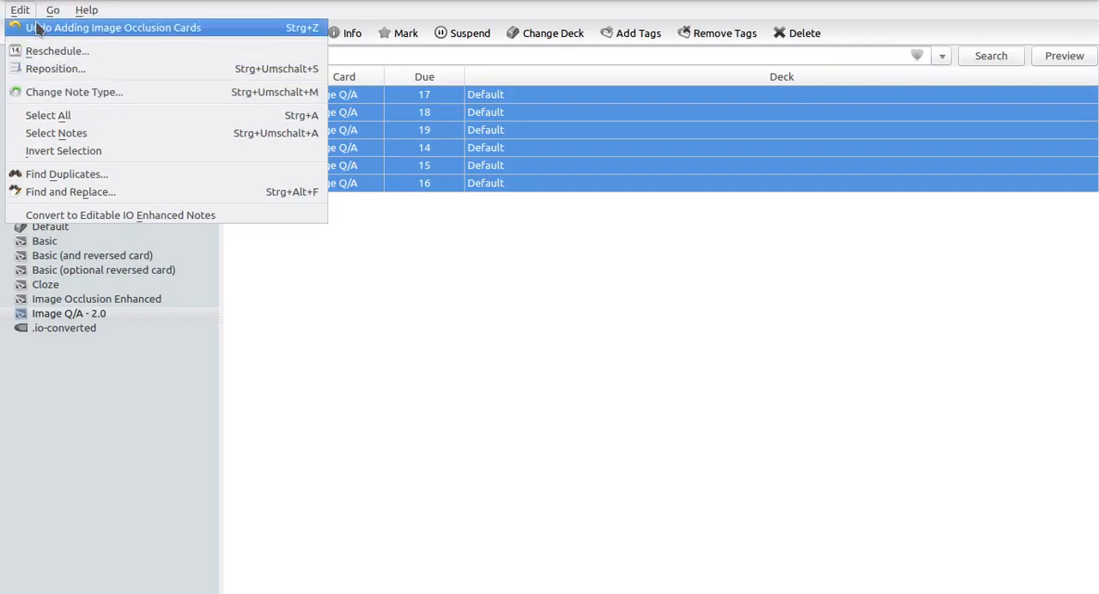
{"action": "left_click", "coordinate": [51, 91]}
{"action": "left_click_drag", "start_coordinate": [608, 72], "coordinate": [576, 109]}
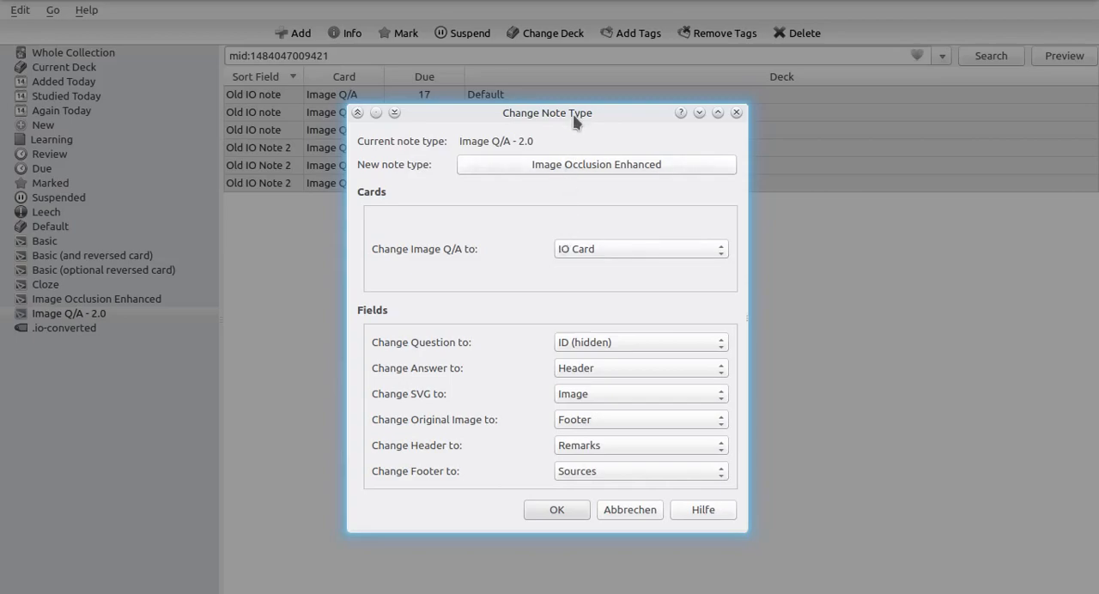
{"action": "left_click_drag", "start_coordinate": [577, 115], "coordinate": [584, 81]}
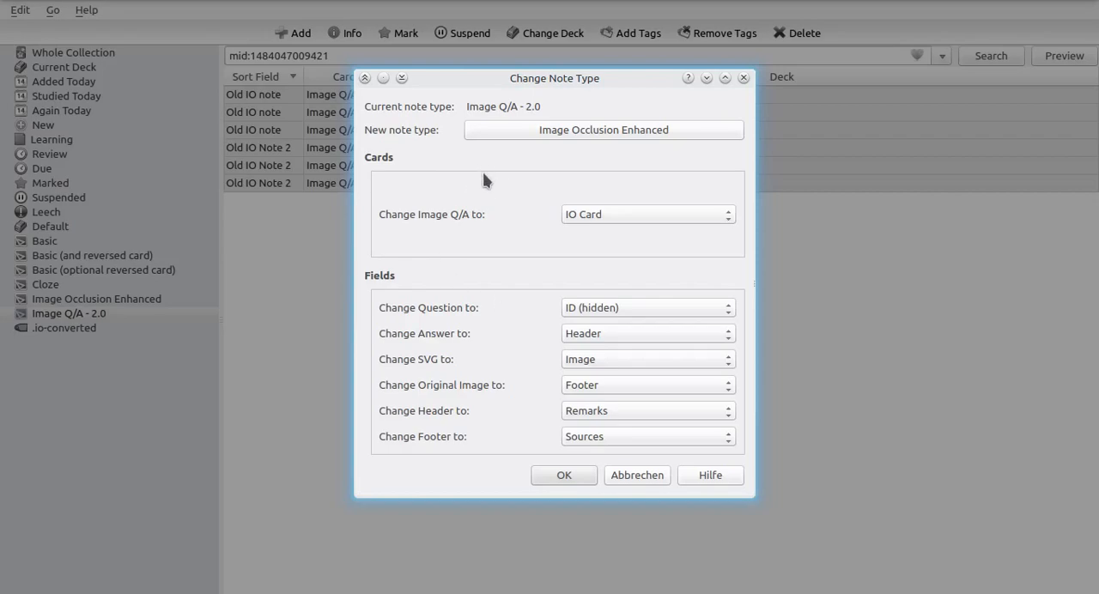
Map the Question field to Question Mask, Answer to Answer Mask, and SVG to Original Mask
{"action": "left_click", "coordinate": [689, 312]}
{"action": "left_click", "coordinate": [601, 448]}
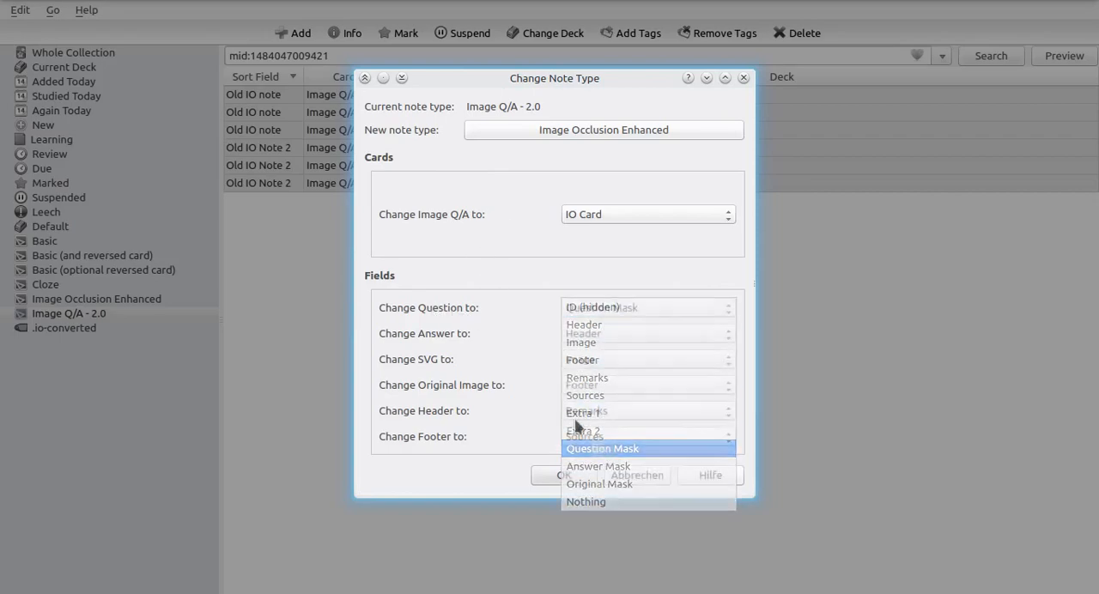
{"action": "left_click", "coordinate": [593, 341]}
{"action": "left_click", "coordinate": [625, 474]}
{"action": "left_click", "coordinate": [591, 362]}
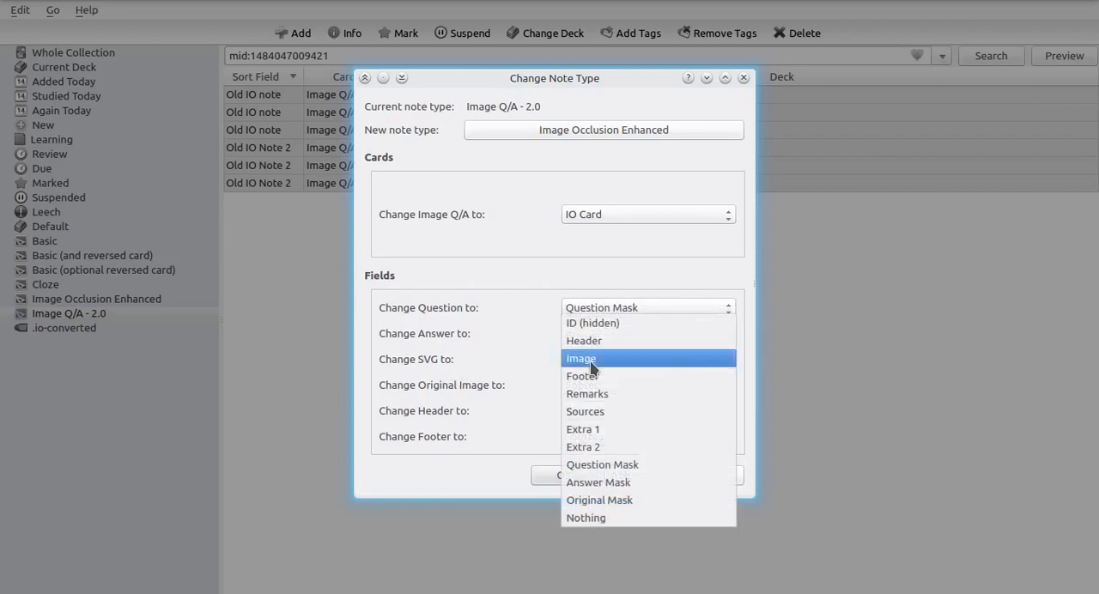
{"action": "left_click", "coordinate": [608, 501]}
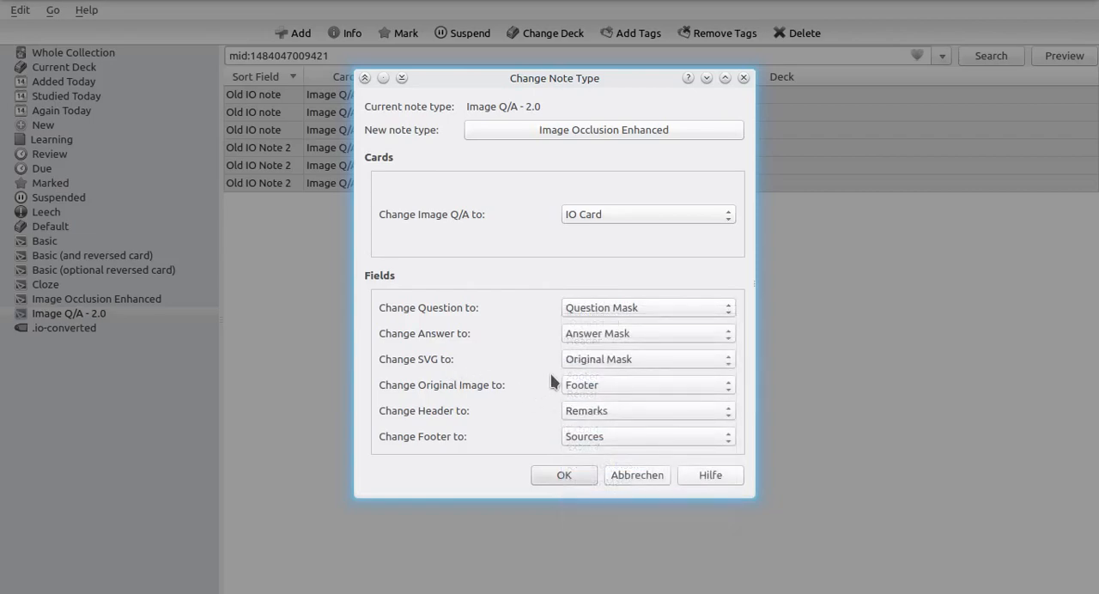
Map Original Image to Image, Header to Header and Footer to Footer, and apply the change to the Image Occlusion Enhanced note type
{"action": "left_click", "coordinate": [575, 386]}
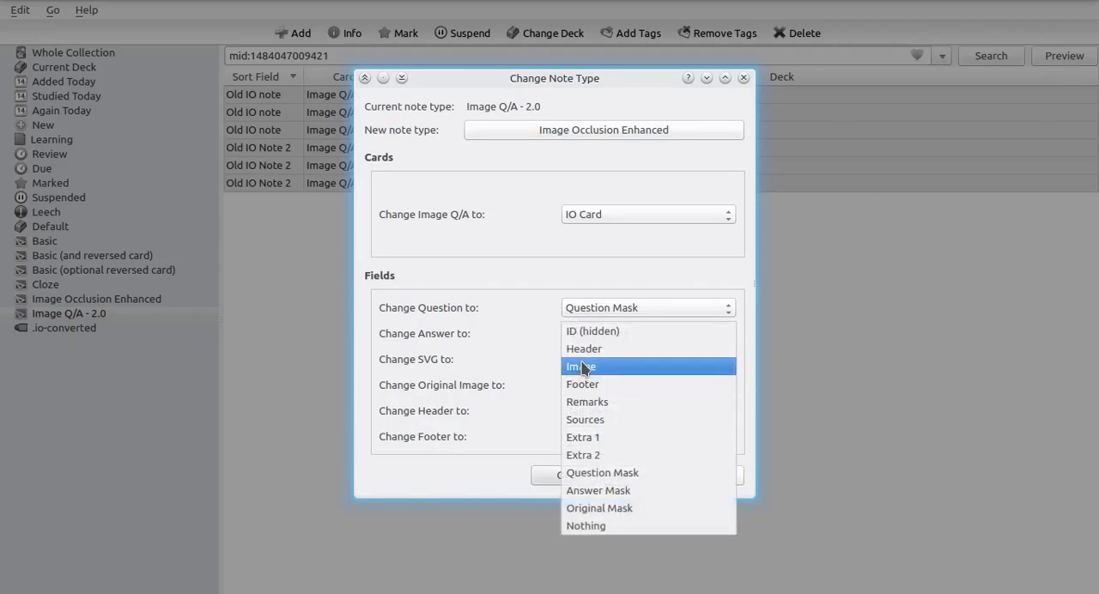
{"action": "left_click", "coordinate": [578, 367]}
{"action": "left_click", "coordinate": [601, 412]}
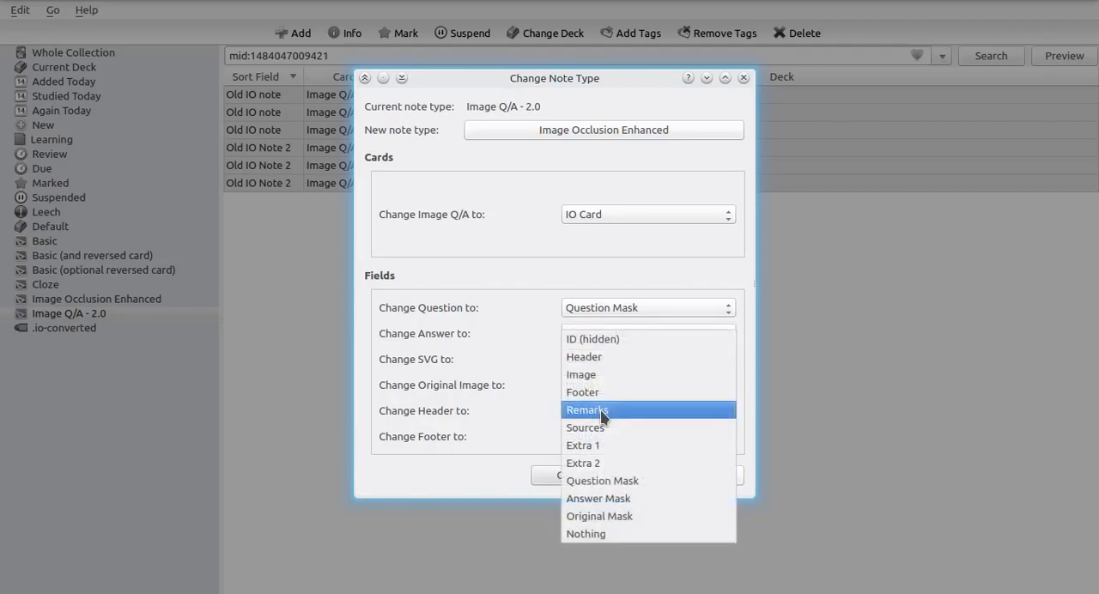
{"action": "left_click", "coordinate": [589, 360]}
{"action": "left_click", "coordinate": [639, 438]}
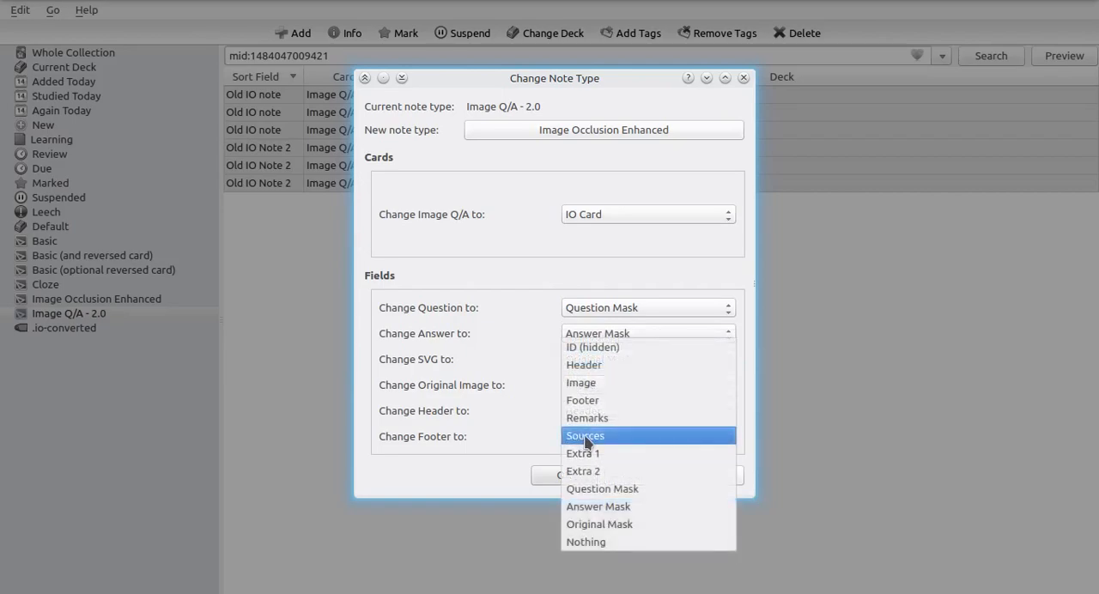
{"action": "left_click", "coordinate": [599, 401]}
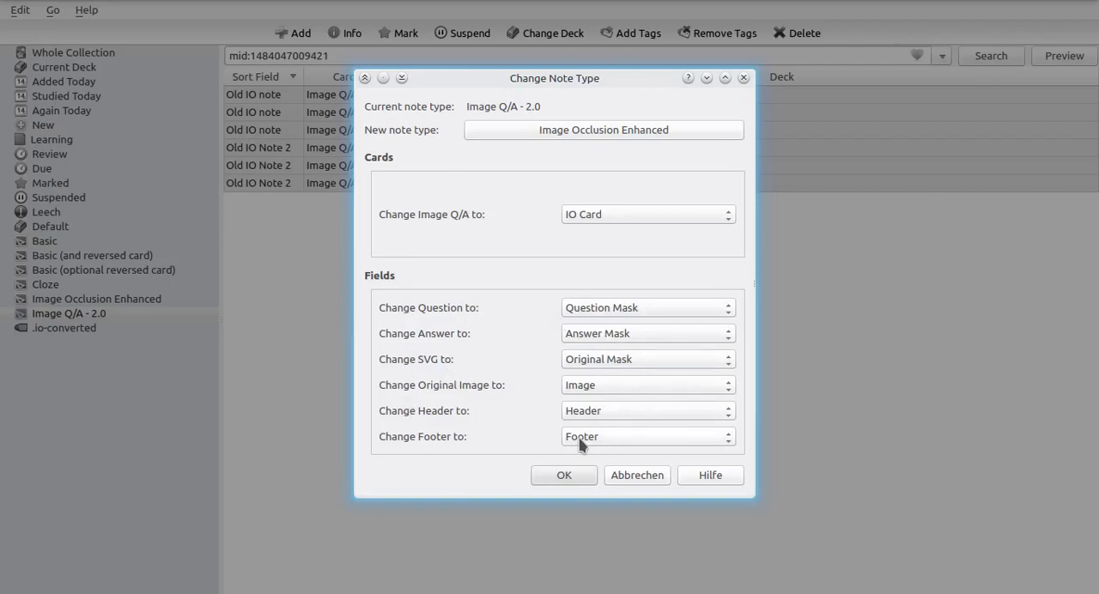
{"action": "left_click", "coordinate": [567, 477]}
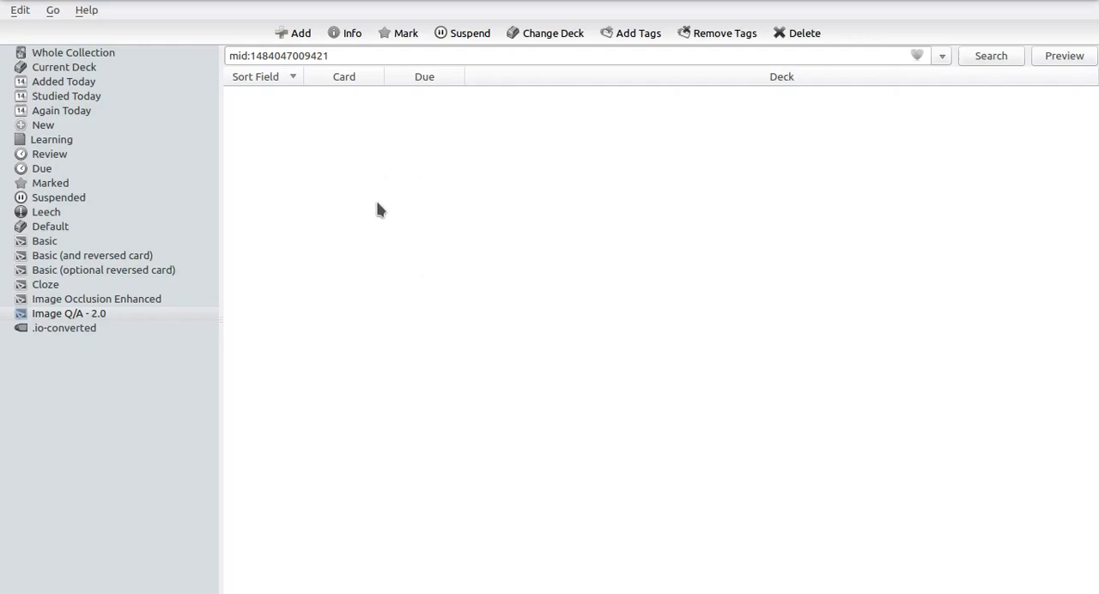
List the Image Occlusion Enhanced cards and try to edit the occlusion masks of the second "Old IO note" card
{"action": "left_click", "coordinate": [125, 303]}
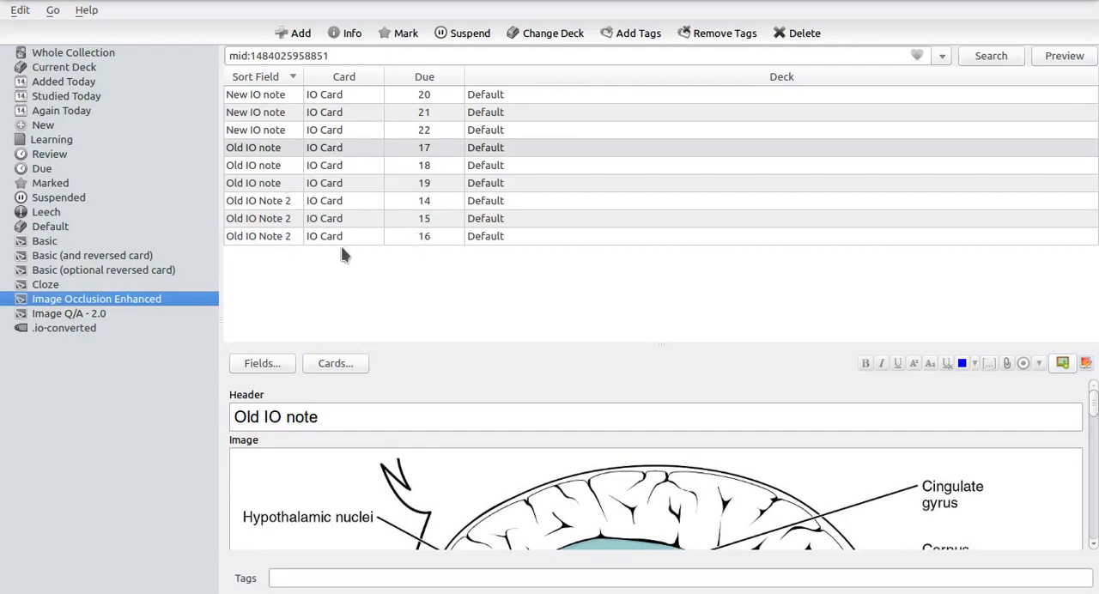
{"action": "left_click", "coordinate": [384, 152]}
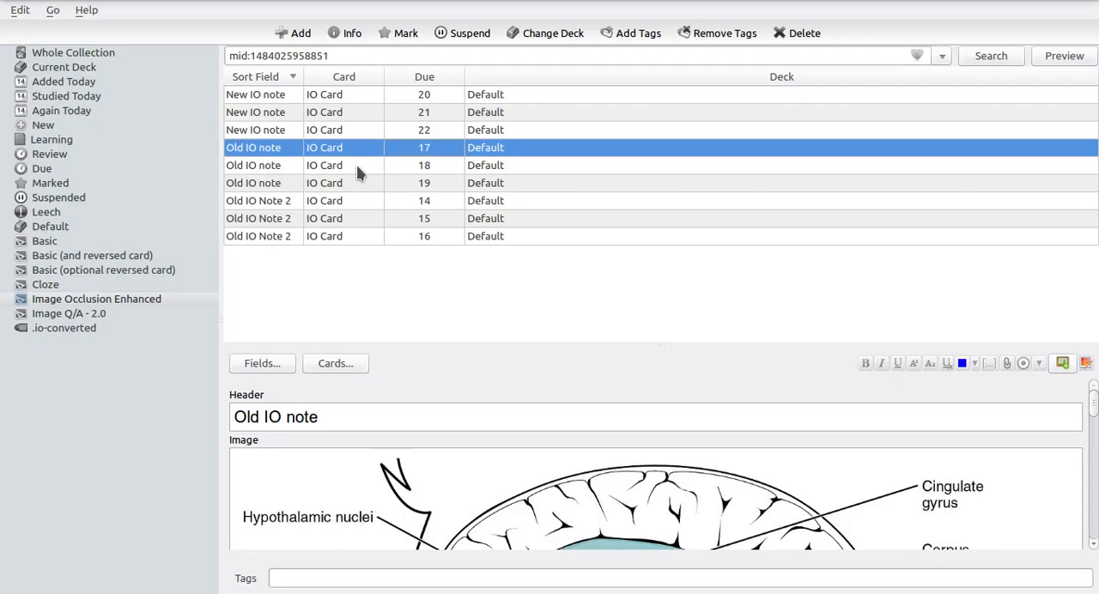
{"action": "left_click", "coordinate": [358, 167]}
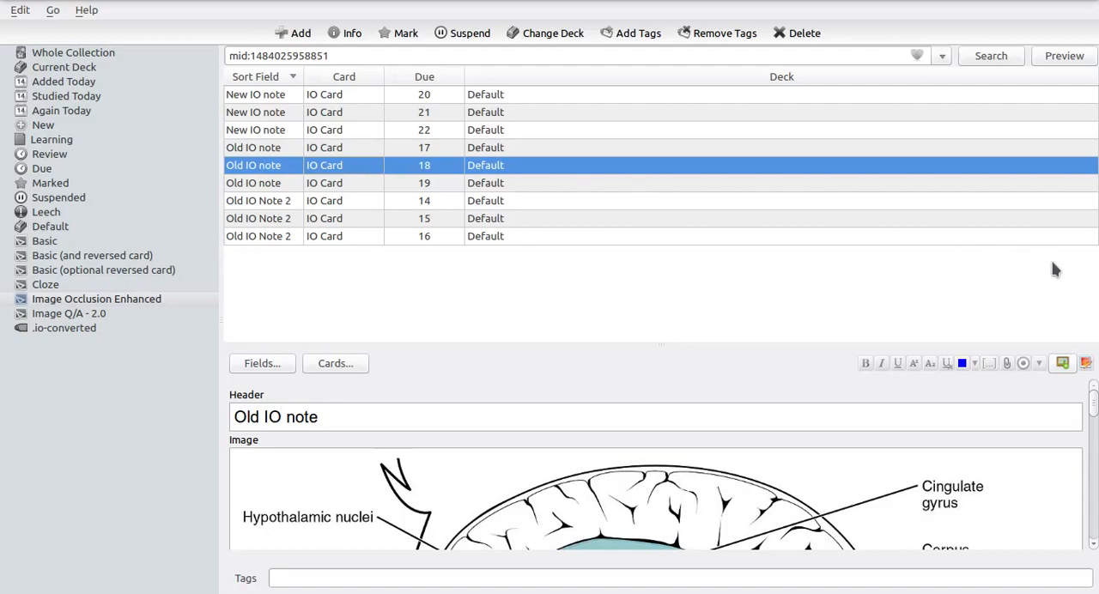
{"action": "left_click", "coordinate": [1086, 365]}
Convert all the "Old IO note" and "Old IO Note 2" cards to editable IO Enhanced notes, accepting the experimental-feature warning
{"action": "left_click", "coordinate": [327, 151]}
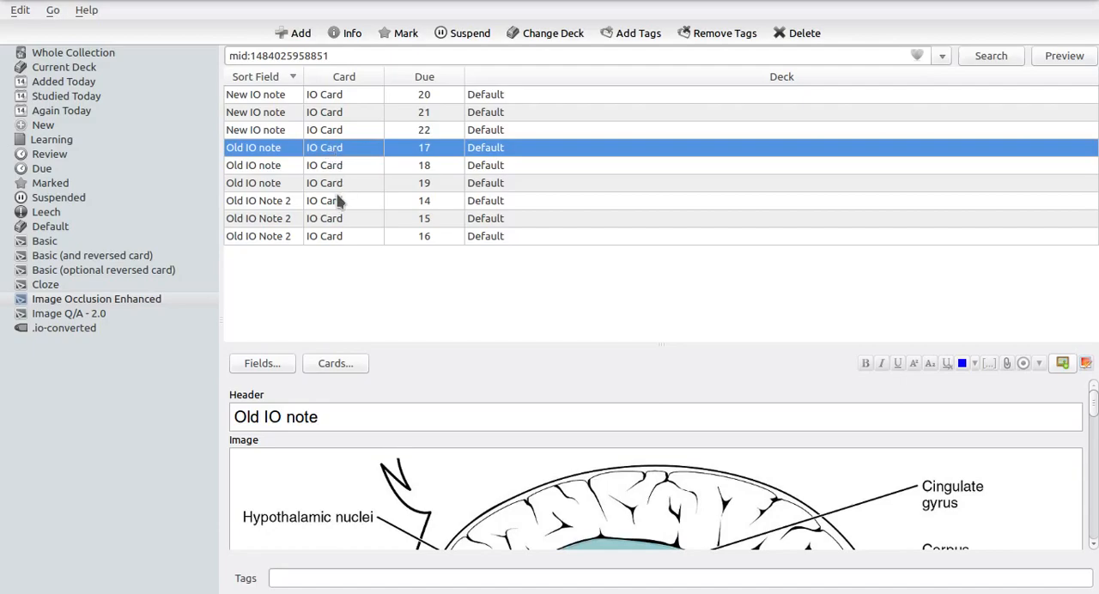
{"action": "left_click", "coordinate": [316, 238], "text": "shift"}
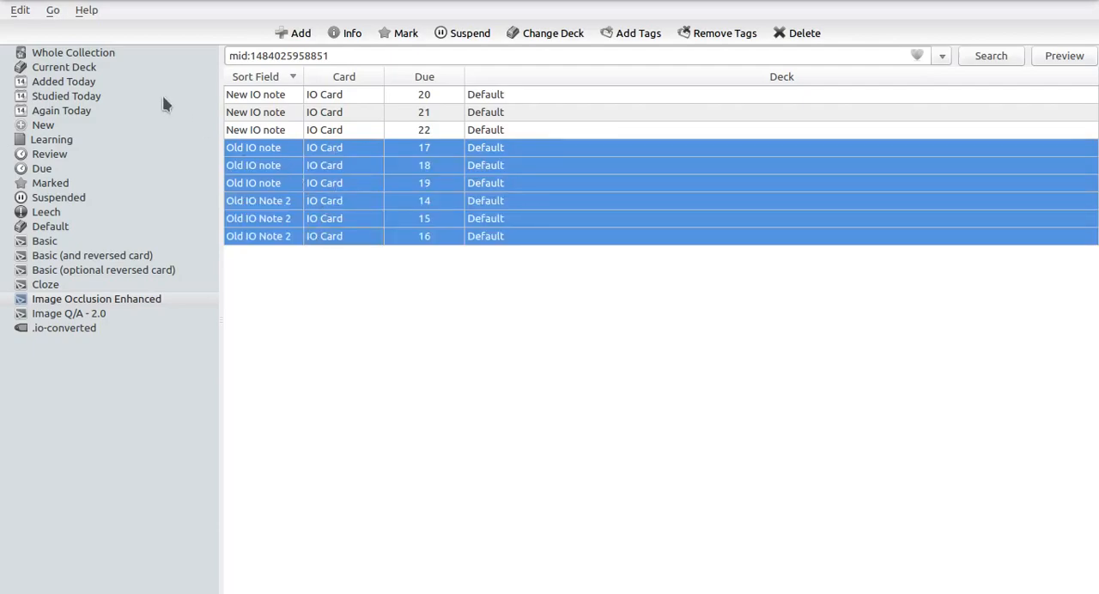
{"action": "left_click", "coordinate": [19, 11]}
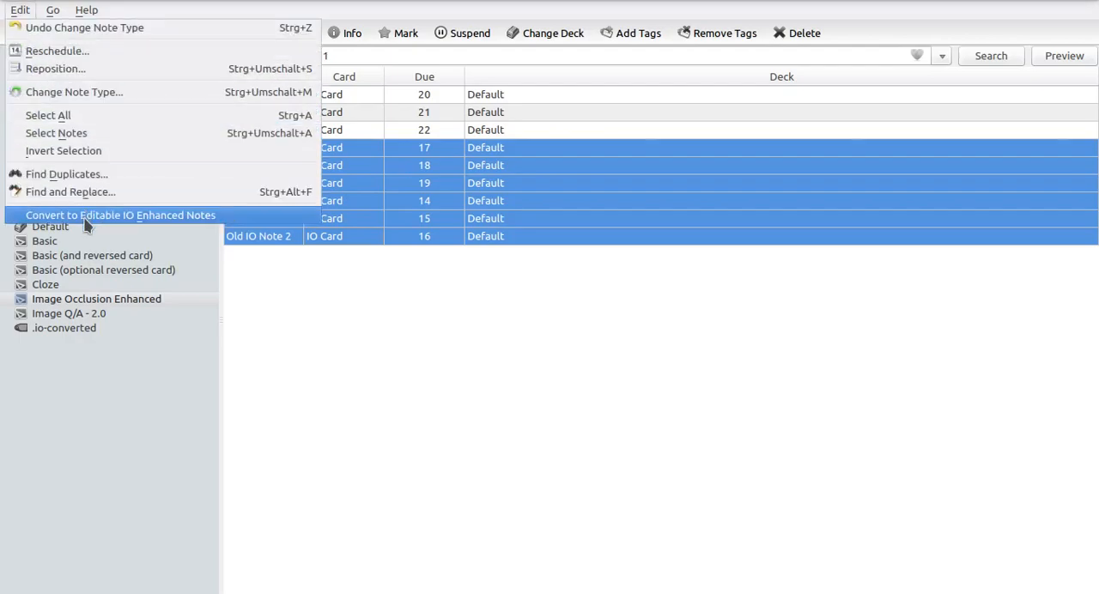
{"action": "left_click", "coordinate": [86, 216]}
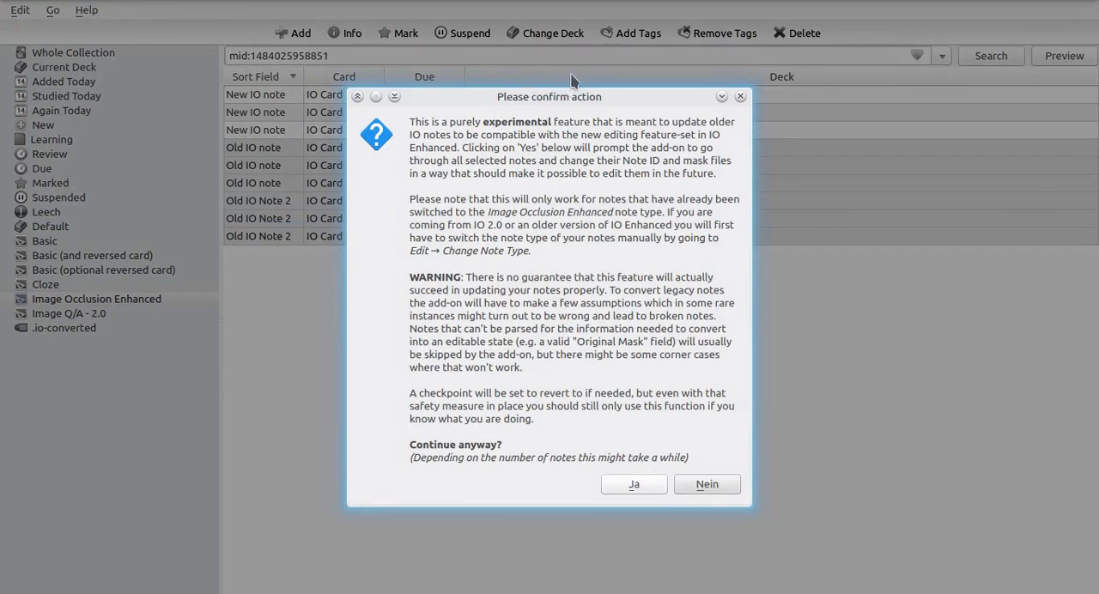
{"action": "left_click_drag", "start_coordinate": [574, 96], "coordinate": [564, 79]}
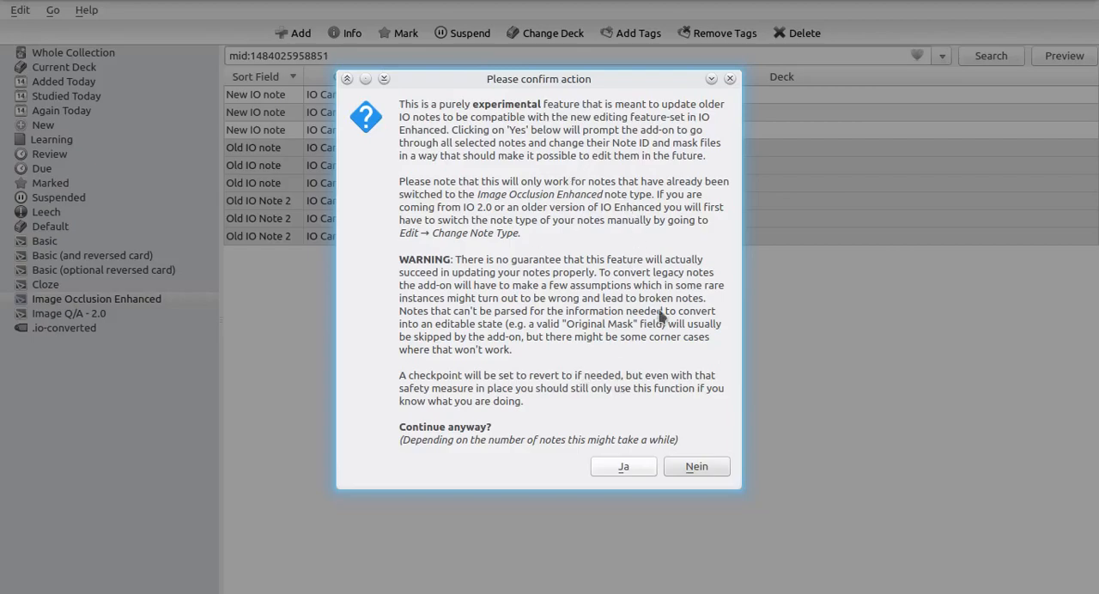
{"action": "left_click_drag", "start_coordinate": [571, 86], "coordinate": [682, 105]}
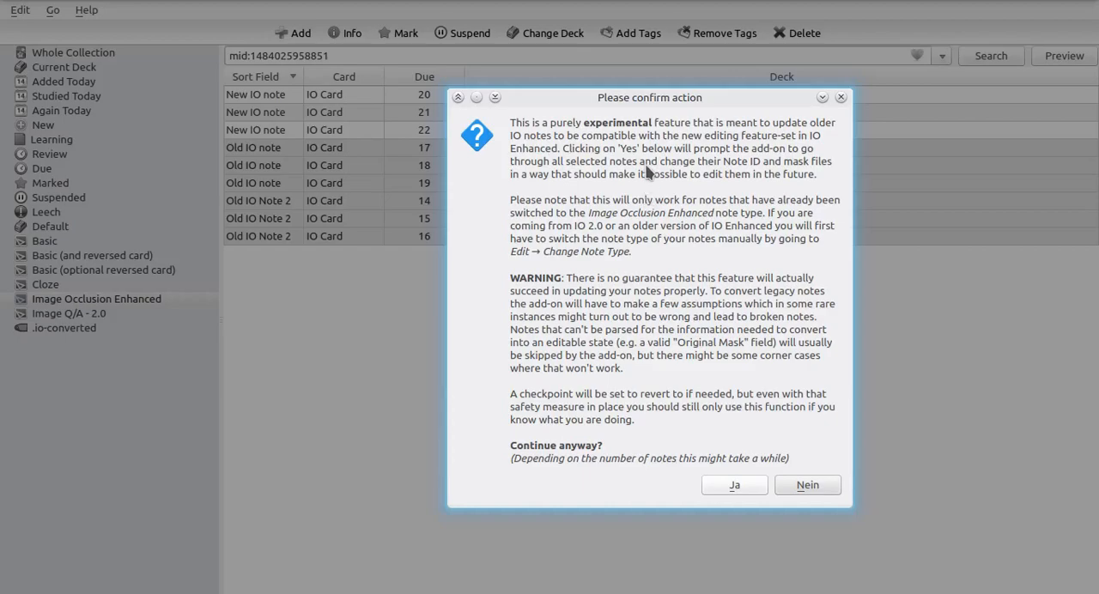
{"action": "left_click", "coordinate": [742, 487]}
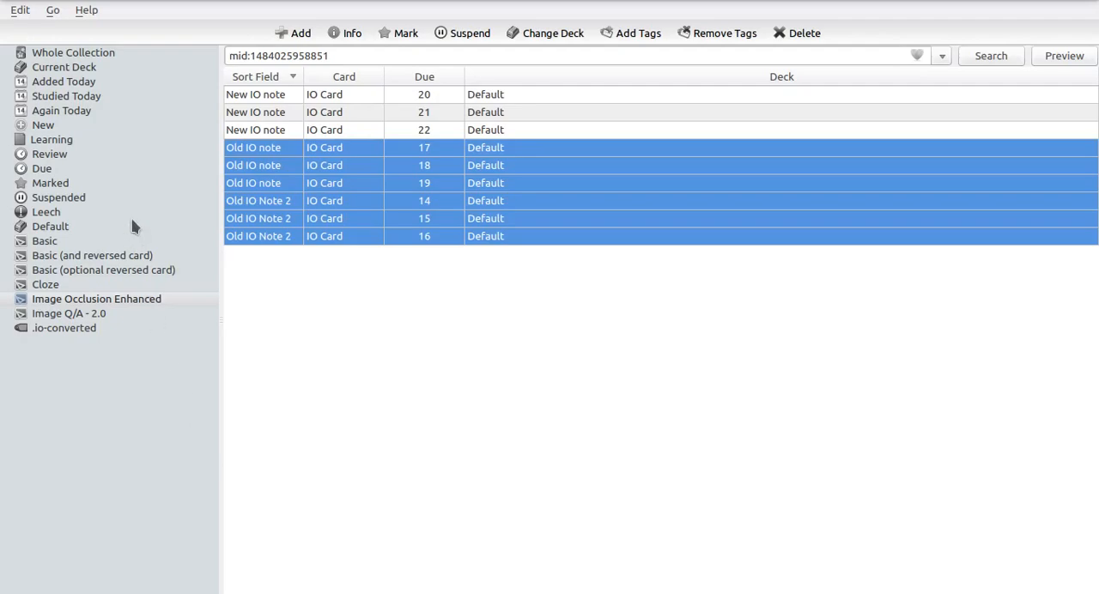
Check whether an undo option is offered for the image occlusion note conversion, without using it
{"action": "left_click", "coordinate": [20, 10]}
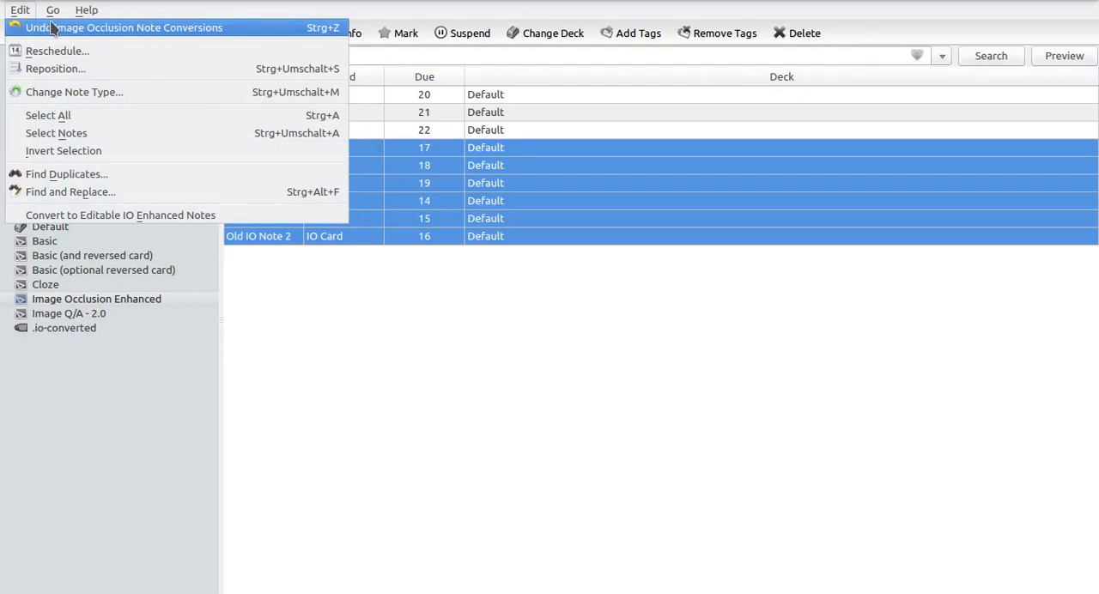
{"action": "left_click", "coordinate": [410, 365]}
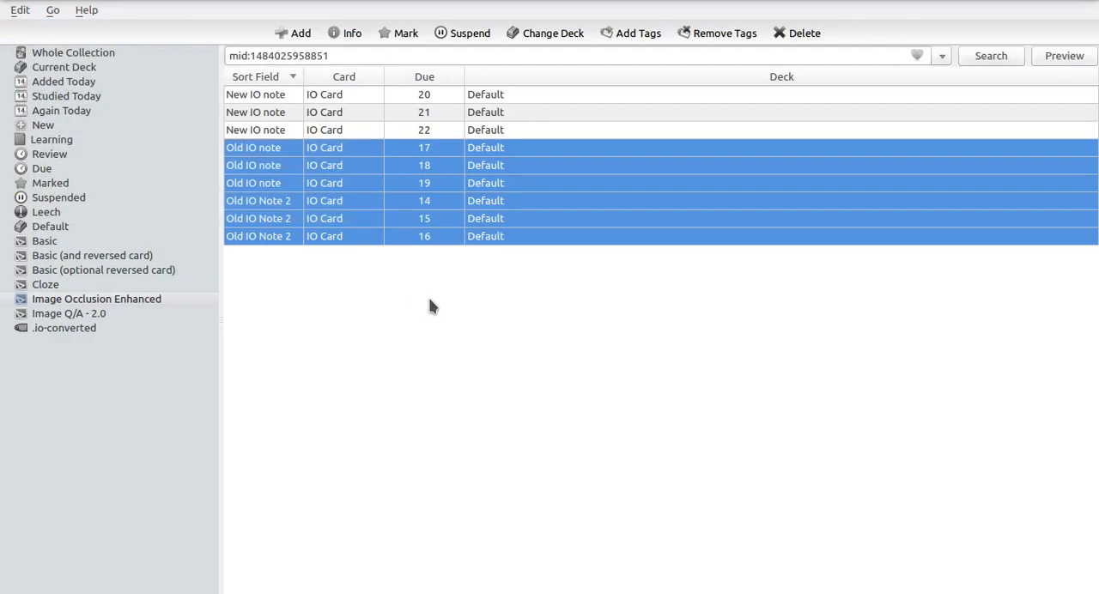
{"action": "left_click", "coordinate": [26, 11]}
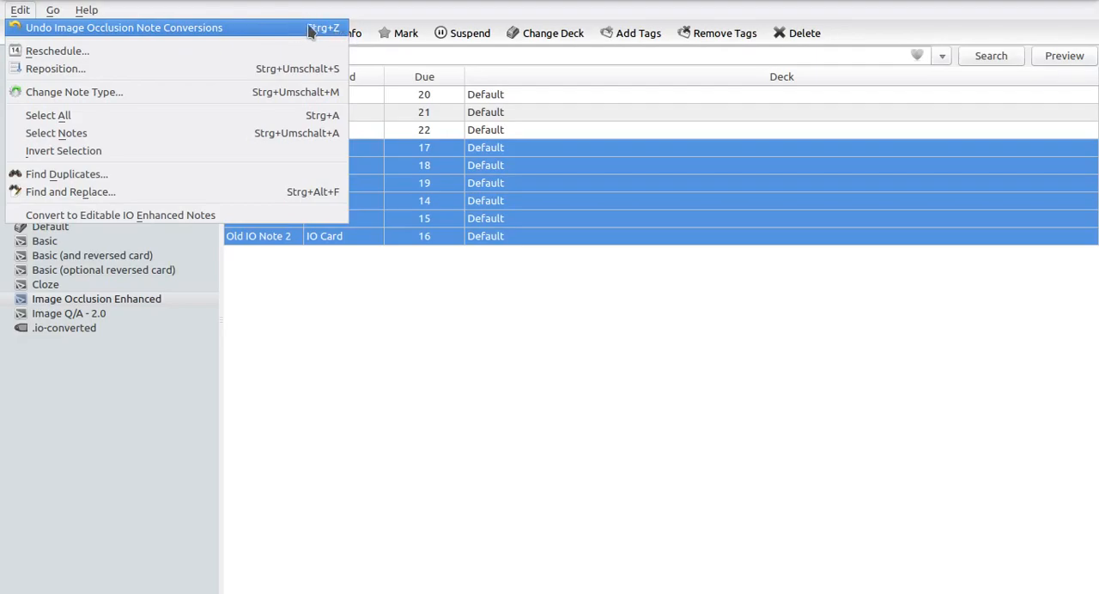
{"action": "left_click", "coordinate": [432, 342]}
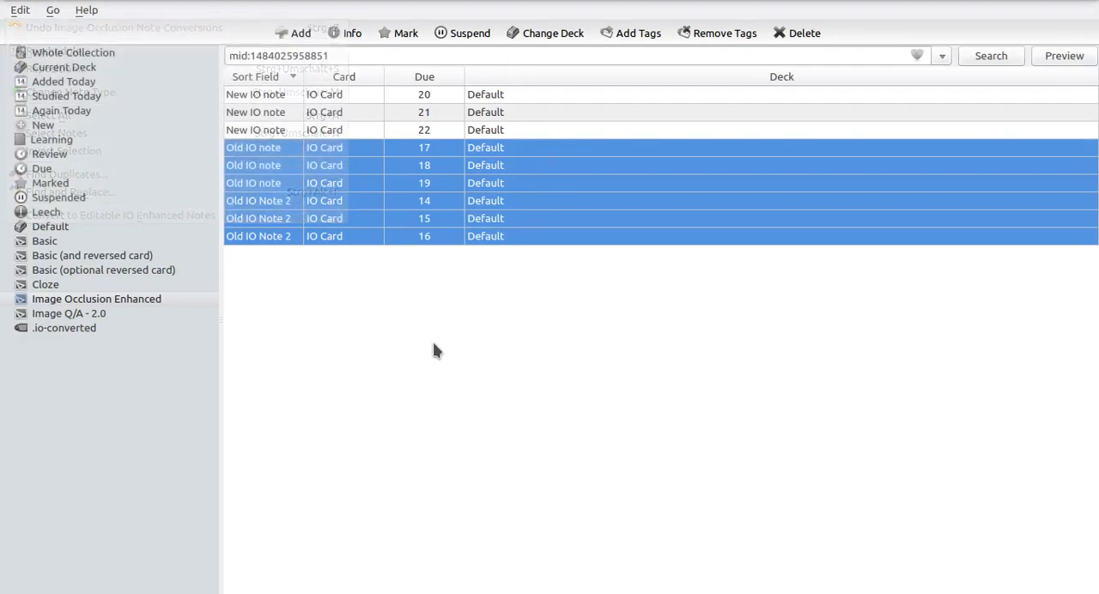
Open the first "Old IO note" card in the masks editor and fill its three existing masks with yellow
{"action": "left_click", "coordinate": [330, 182]}
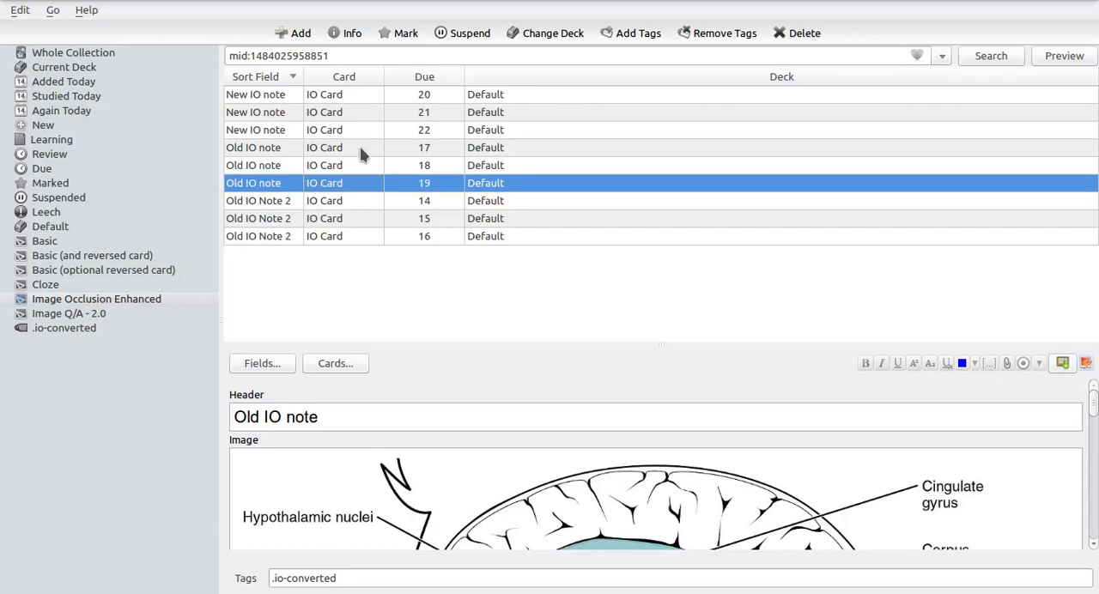
{"action": "left_click", "coordinate": [363, 150]}
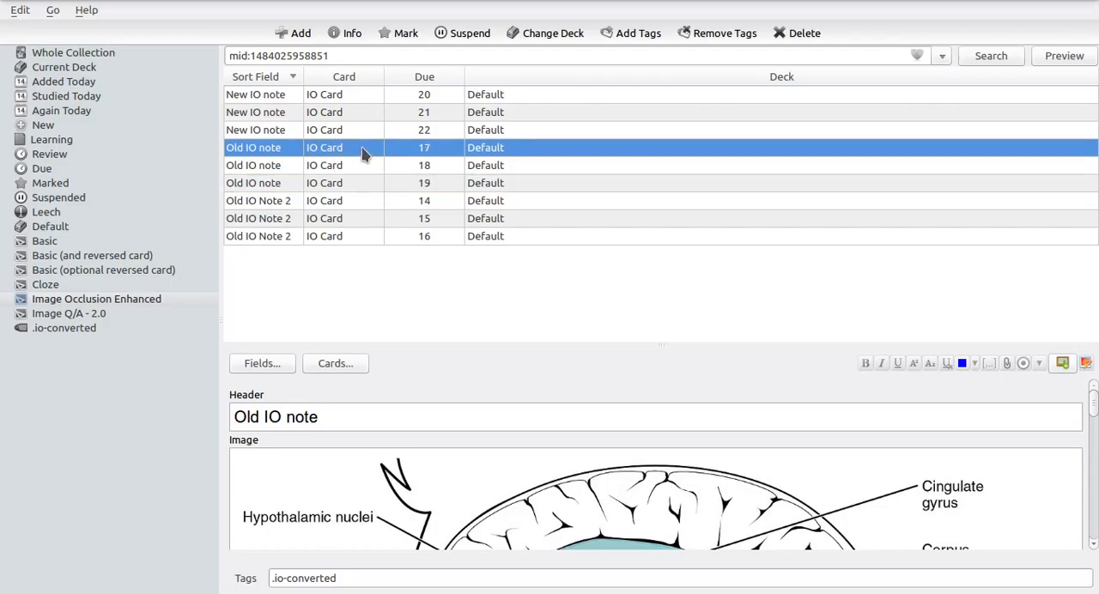
{"action": "left_click", "coordinate": [1085, 363]}
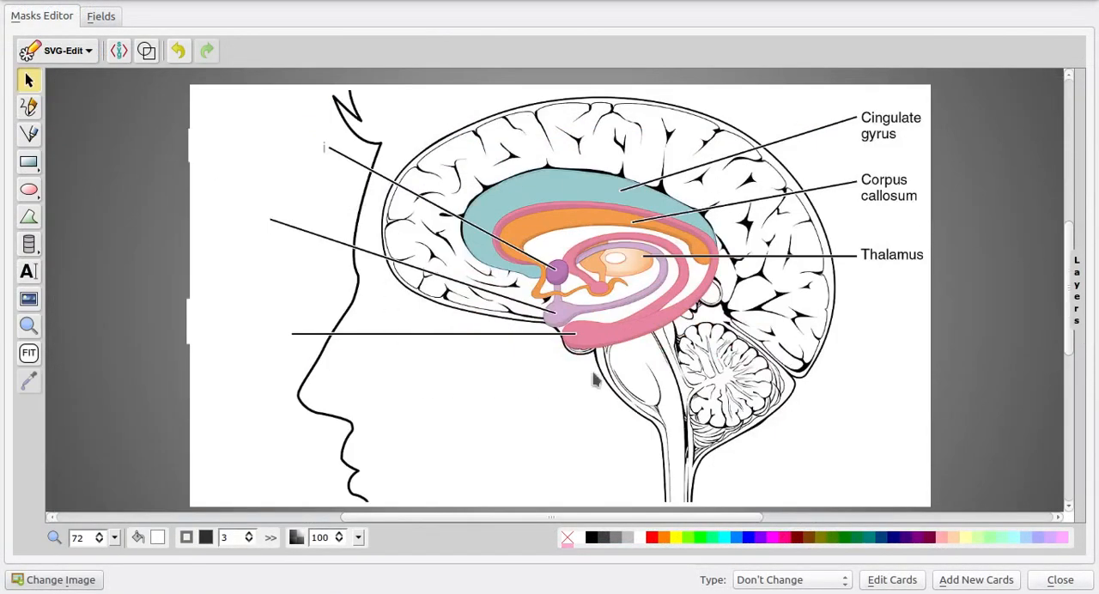
{"action": "left_click_drag", "start_coordinate": [446, 415], "coordinate": [79, 82]}
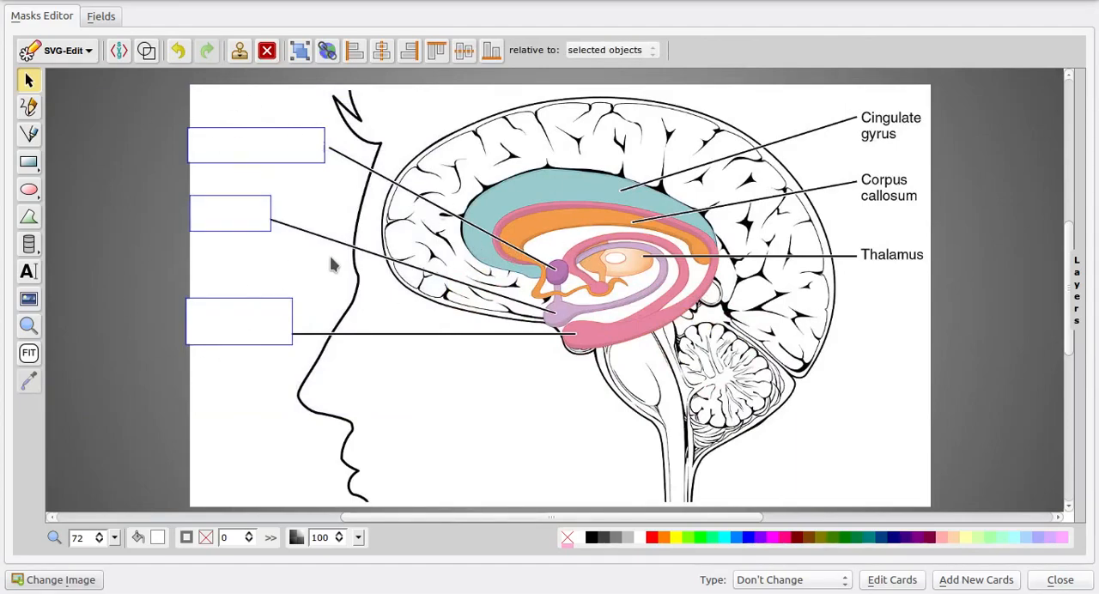
{"action": "left_click", "coordinate": [675, 537]}
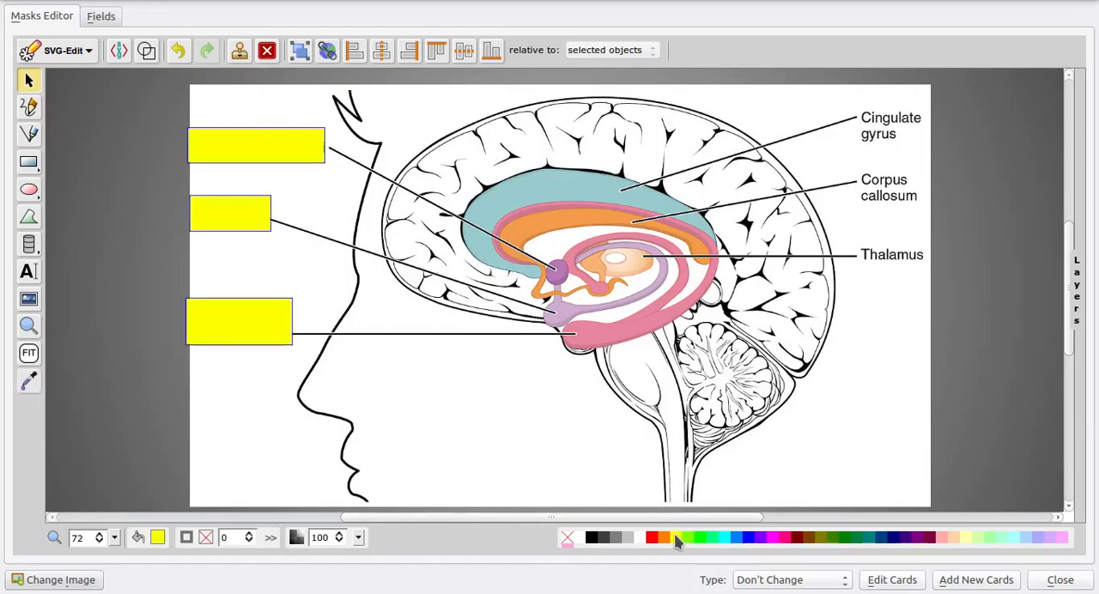
Draw a rectangular mask about 160 by 76 over the "Cingulate gyrus" label
{"action": "left_click", "coordinate": [502, 187]}
{"action": "key", "text": "r"}
{"action": "left_click_drag", "start_coordinate": [836, 100], "coordinate": [931, 146]}
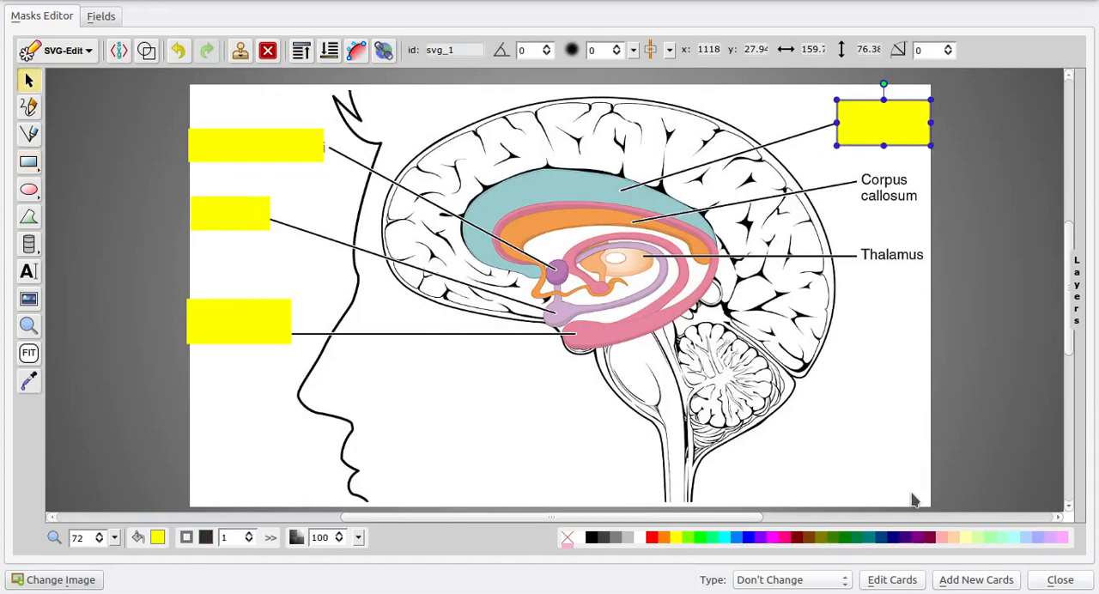
Save the mask edits to the existing cards with the type left at "Don't Change", and close the card browser
{"action": "left_click", "coordinate": [896, 579]}
{"action": "left_click", "coordinate": [569, 339]}
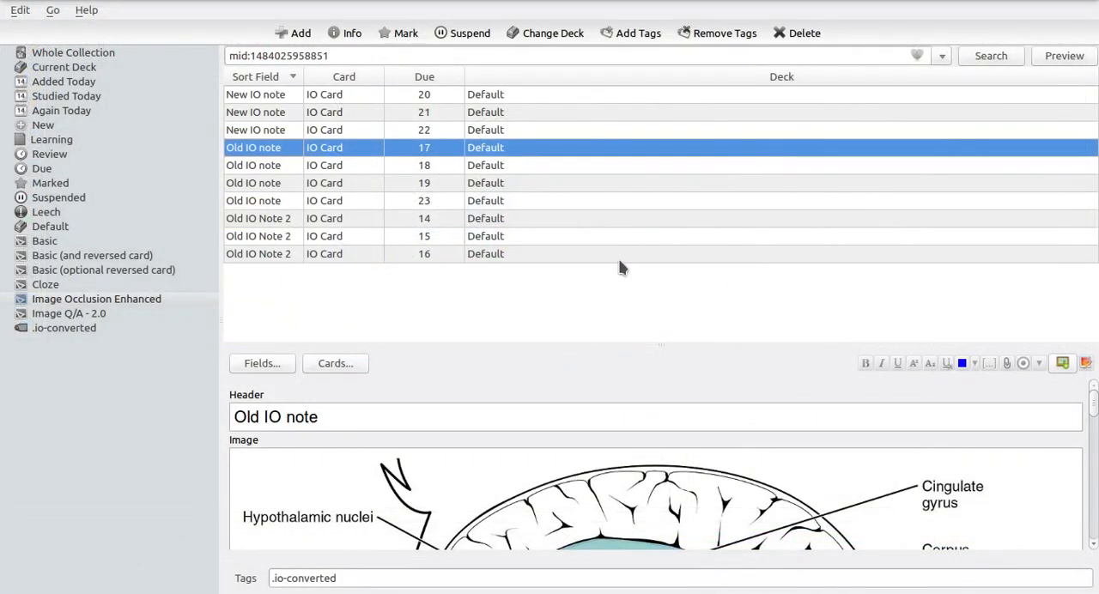
{"action": "left_click", "coordinate": [520, 168]}
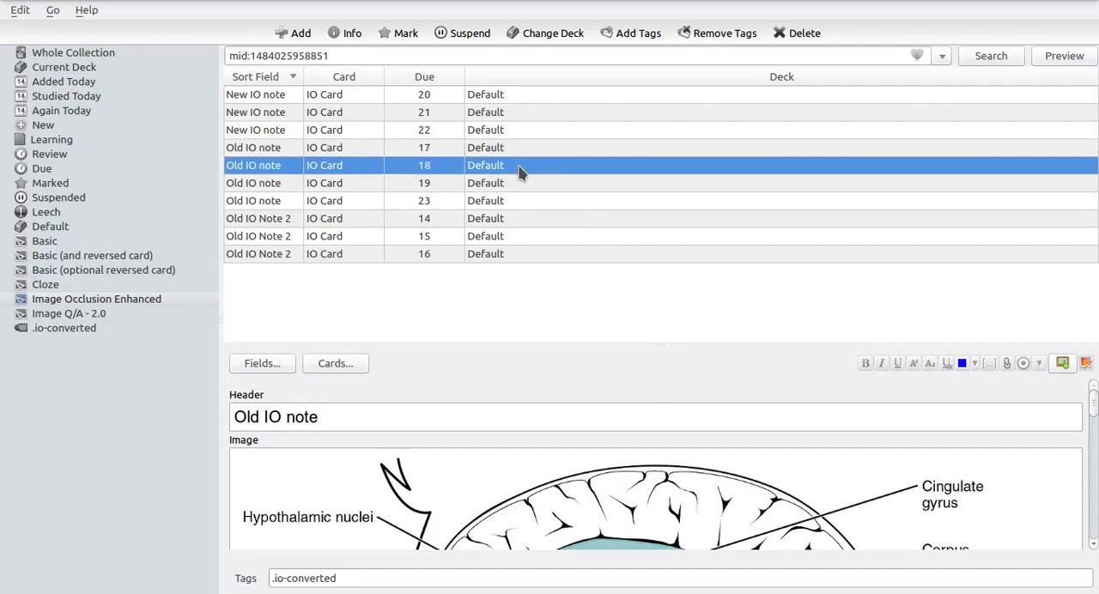
{"action": "key", "text": "Escape"}
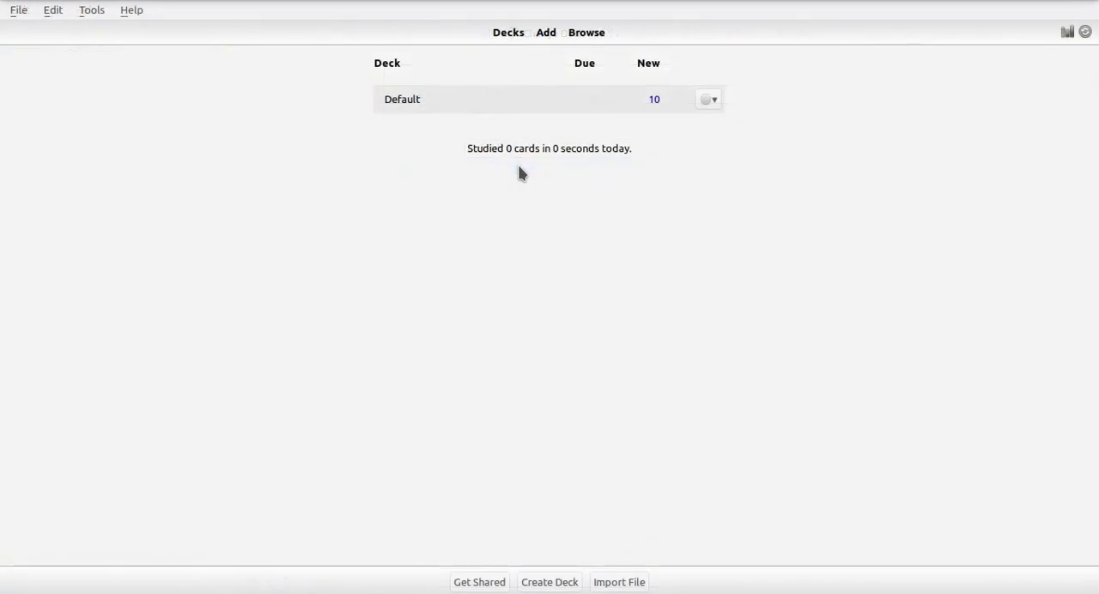